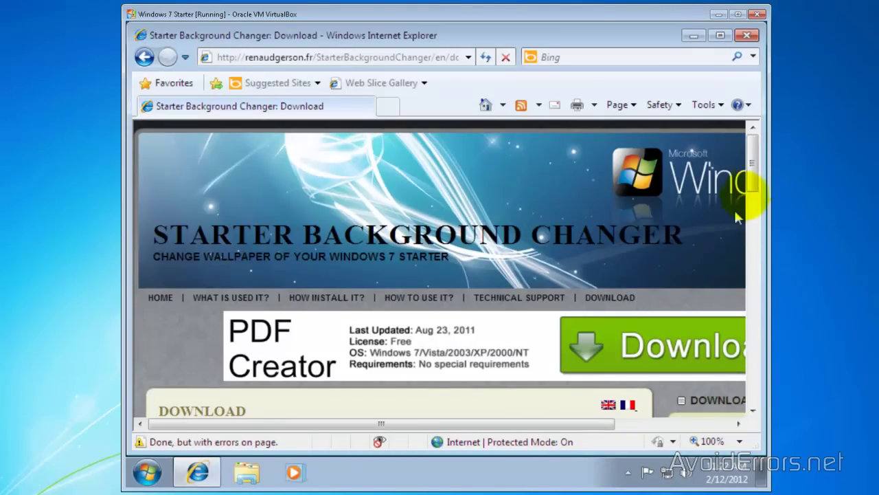
# Scroll to the Download section of the version 0.8.1 page and start the download.
pyautogui.moveTo(754, 177); pyautogui.dragTo(751, 295)
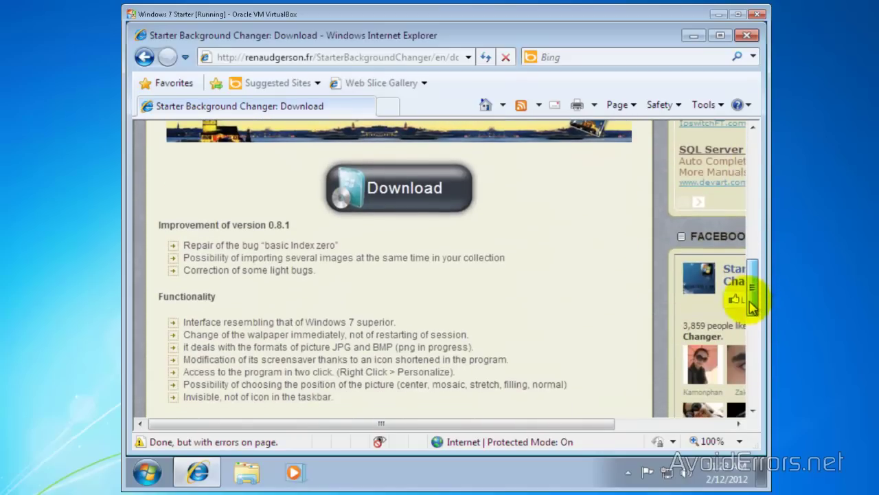
pyautogui.click(364, 220)
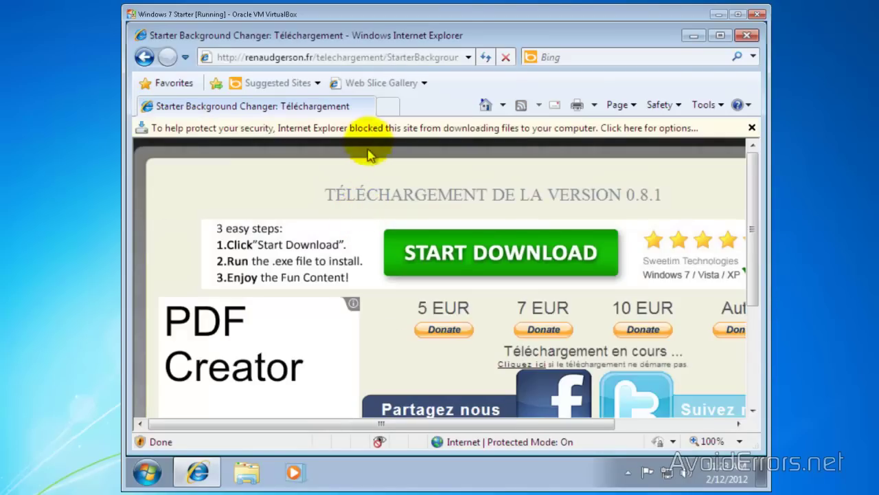
# Allow the blocked download, save StarterBackgroundChanger_V081.exe to the Desktop, then close Internet Explorer.
pyautogui.click(369, 132)
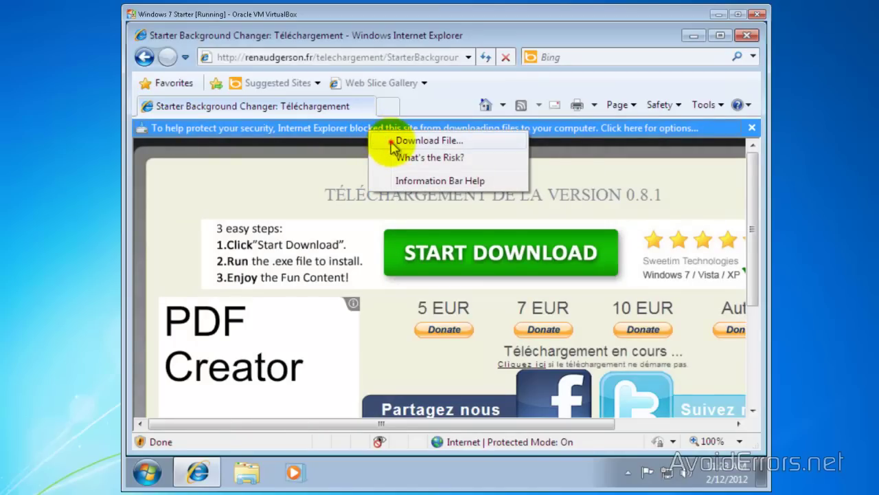
pyautogui.click(393, 145)
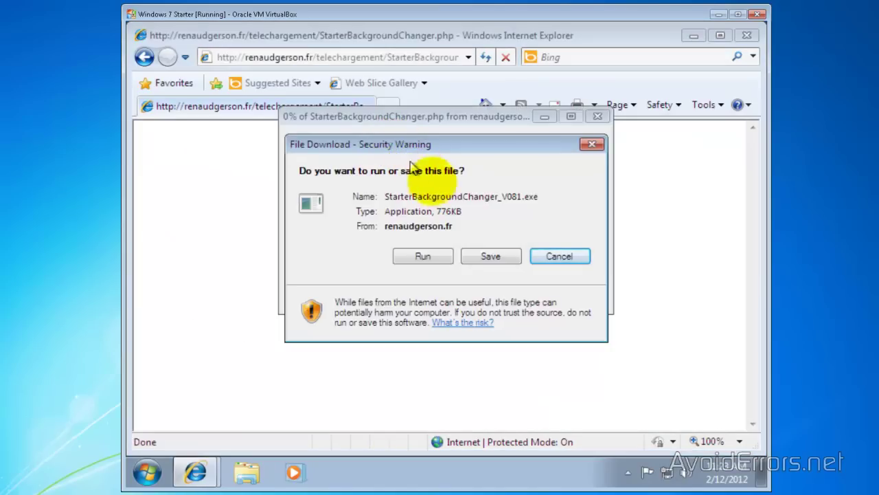
pyautogui.click(467, 260)
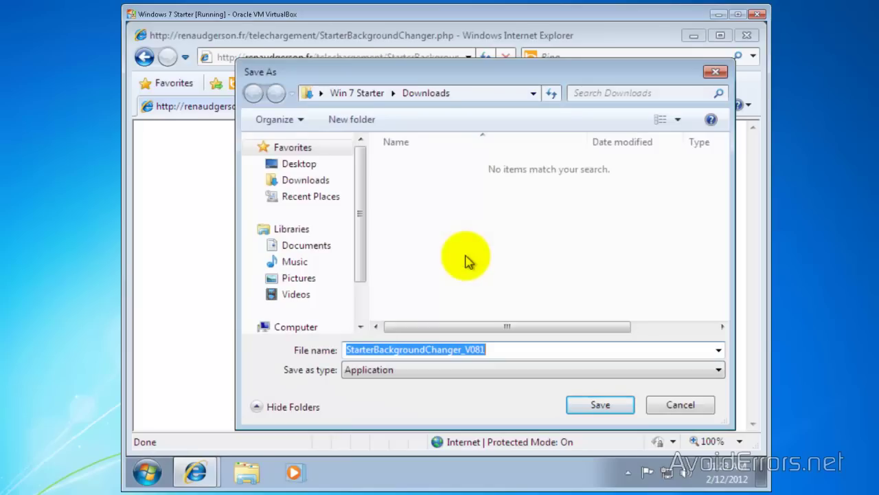
pyautogui.click(300, 163)
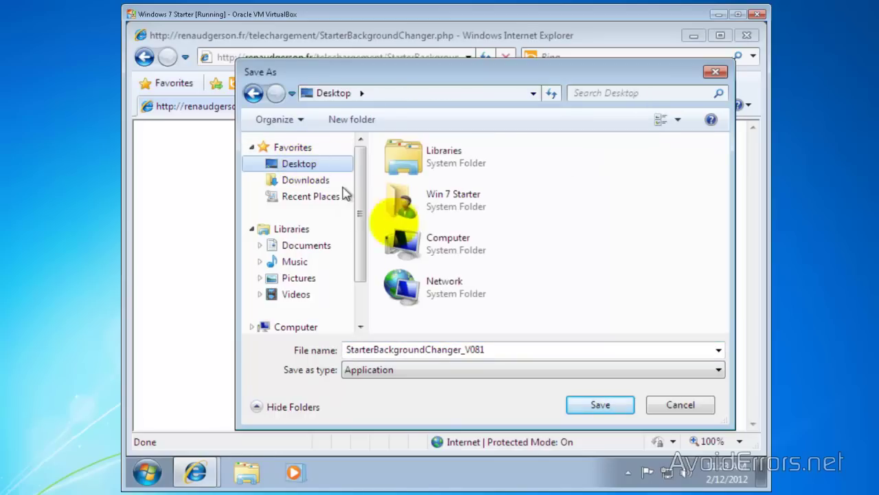
pyautogui.click(588, 407)
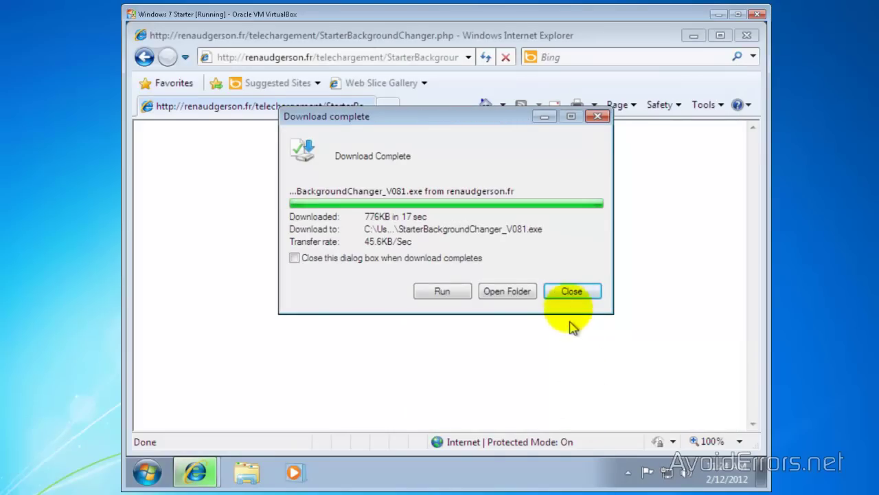
pyautogui.click(571, 291)
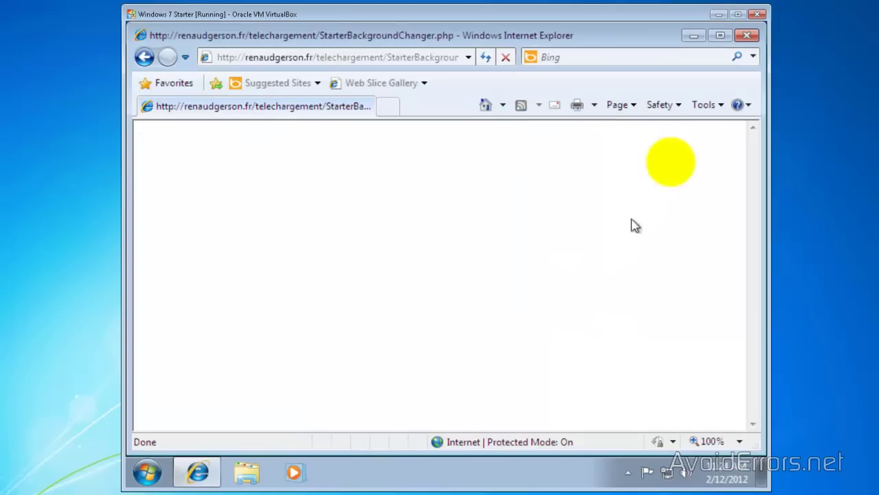
pyautogui.click(747, 38)
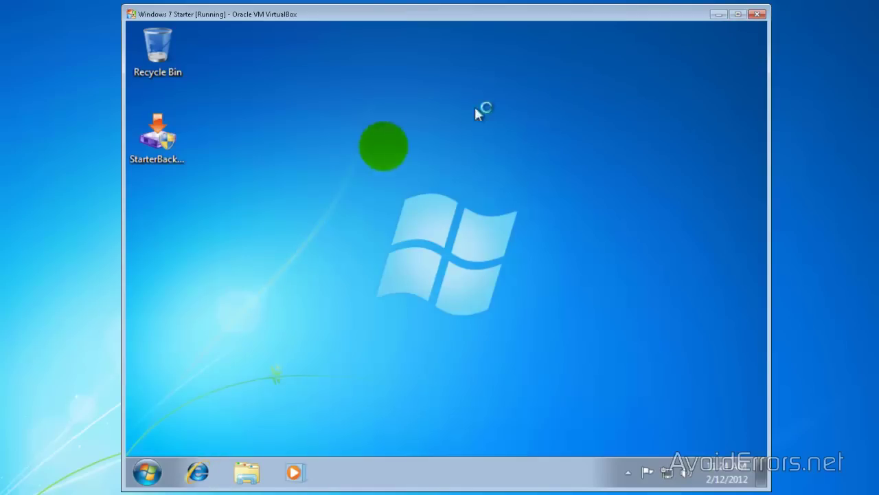
# Launch the StarterBackgroundChanger_V081 installer from the desktop and approve its changes.
pyautogui.click(155, 157)
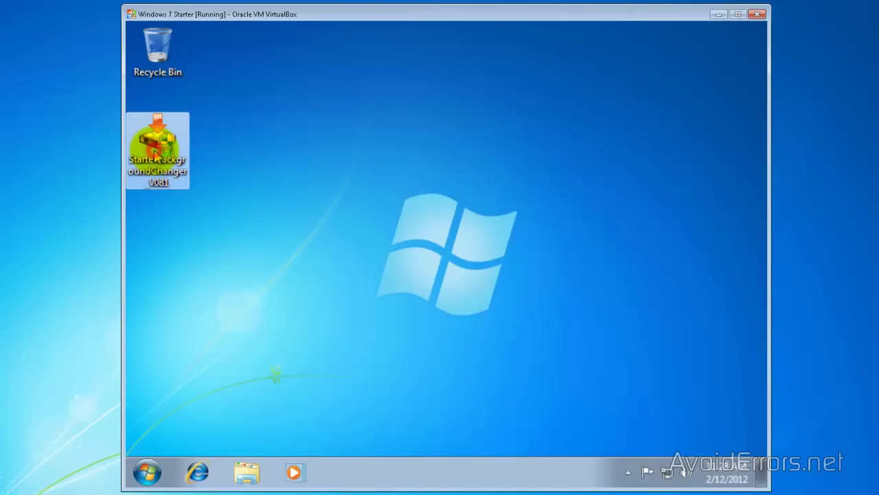
pyautogui.doubleClick(155, 157)
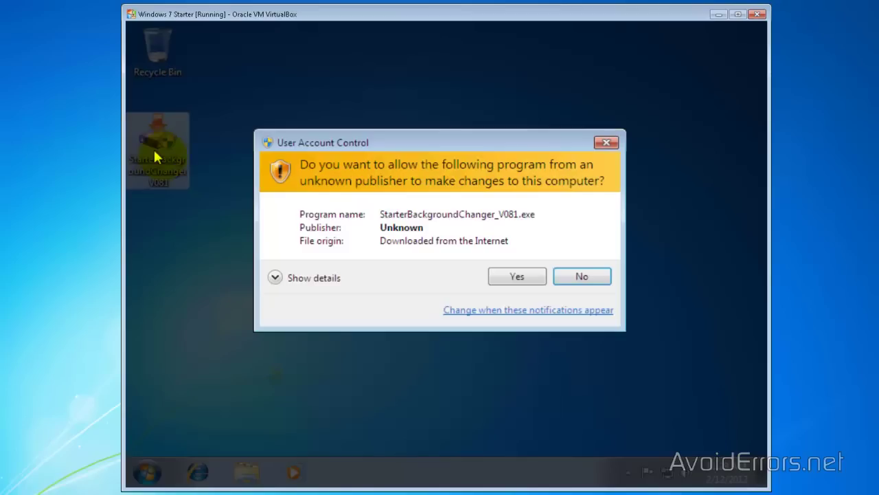
pyautogui.click(500, 284)
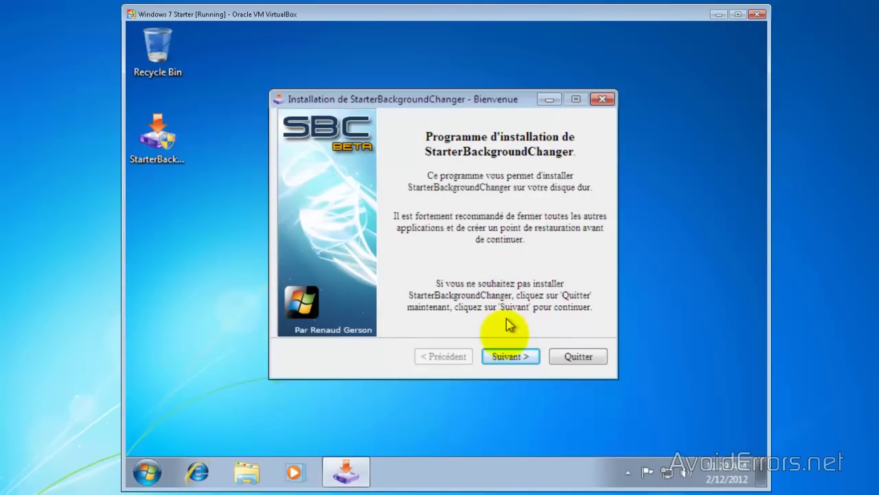
# Accept the licence, keep the default install folder, install the program, and quit the installer.
pyautogui.click(505, 356)
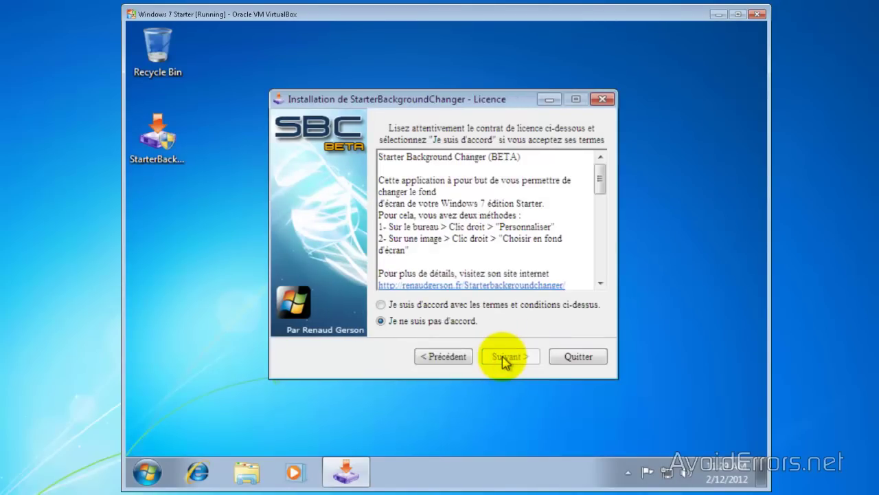
pyautogui.click(514, 307)
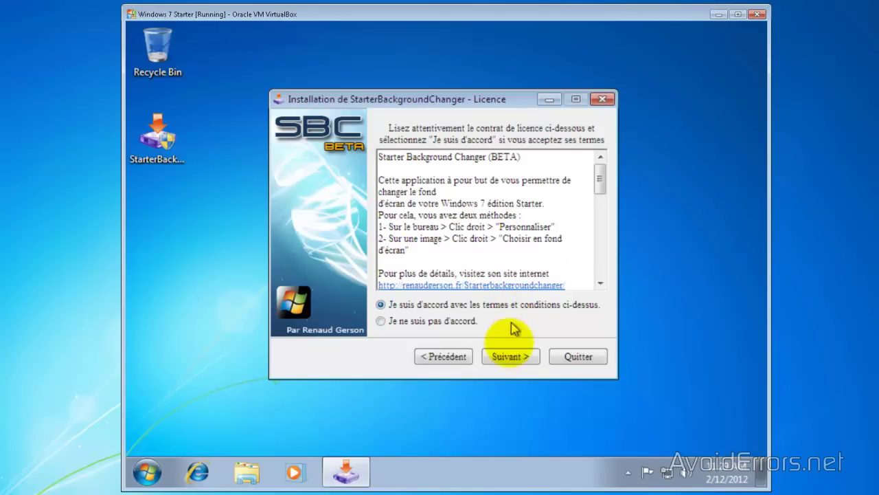
pyautogui.click(509, 366)
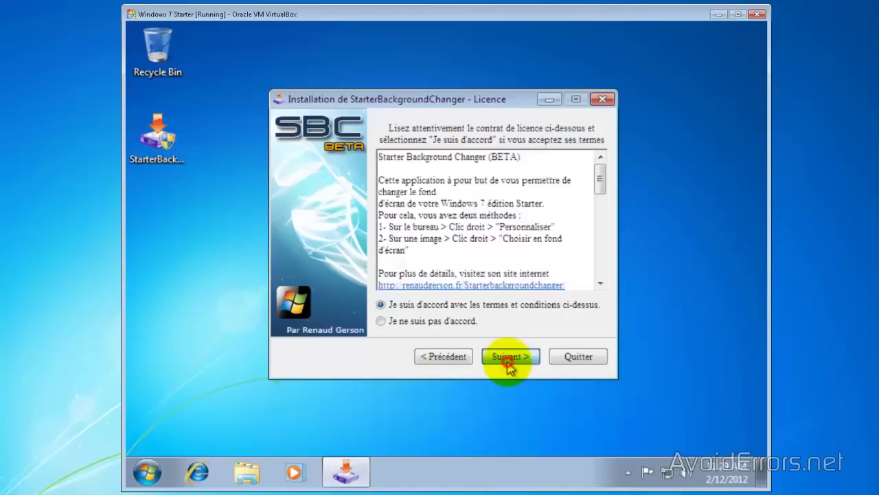
pyautogui.click(509, 366)
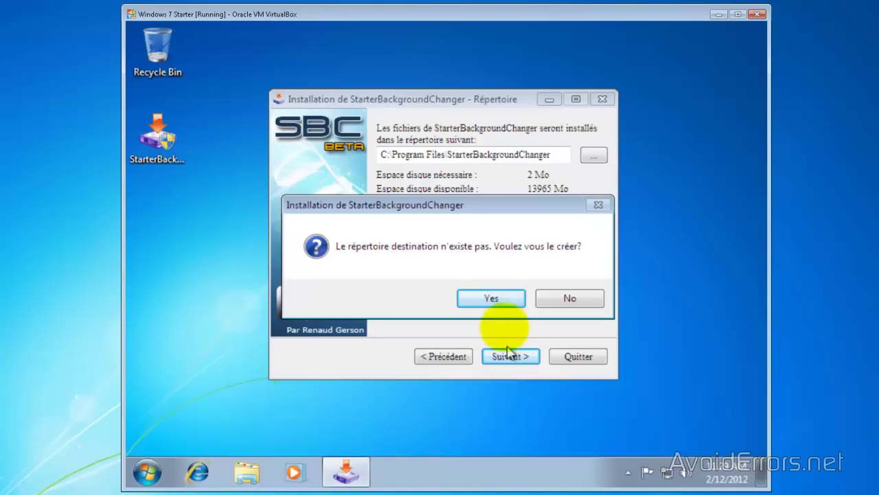
pyautogui.click(506, 304)
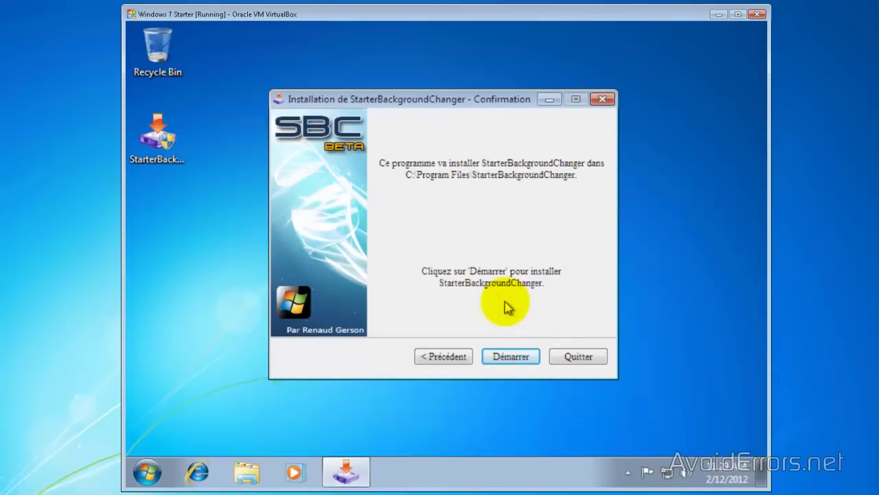
pyautogui.click(510, 357)
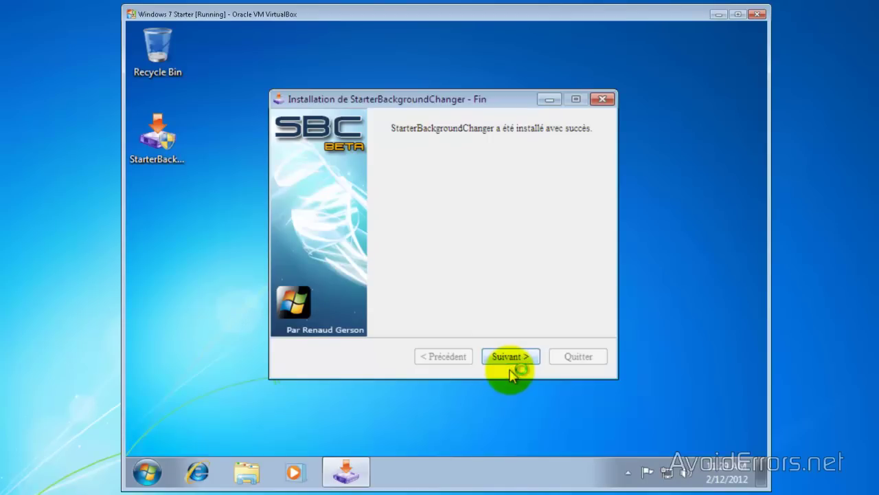
pyautogui.click(509, 358)
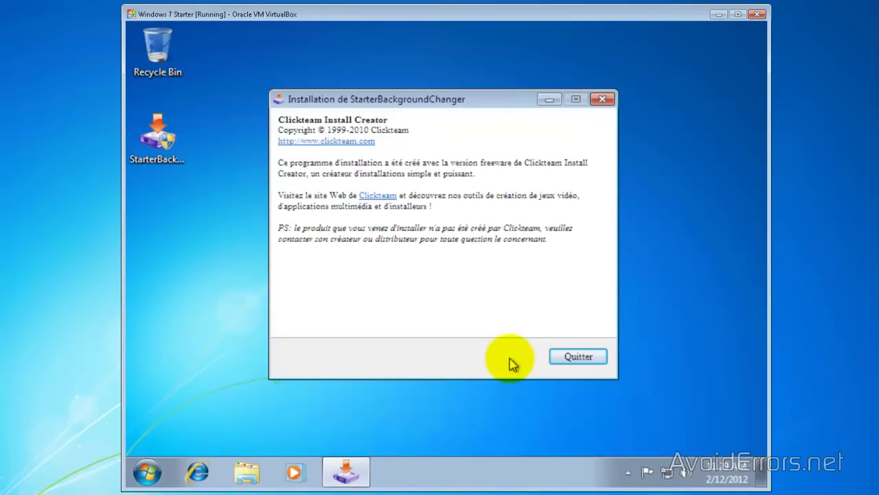
pyautogui.click(560, 360)
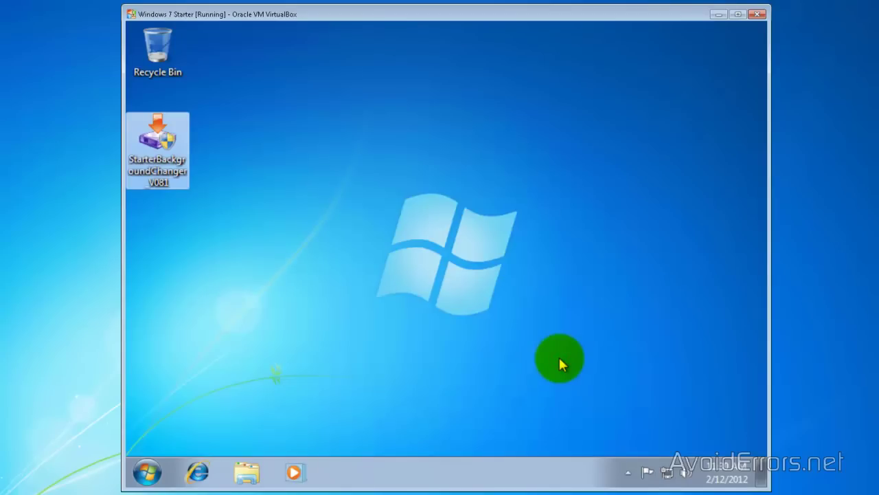
# From the desktop's Personalize menu, go to Wallpaper and browse for a picture via Choose....
pyautogui.rightClick(426, 251)
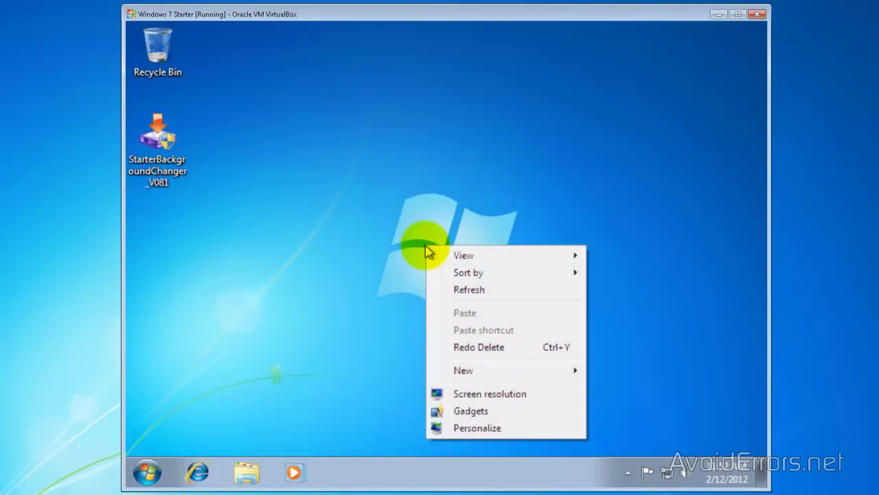
pyautogui.click(473, 428)
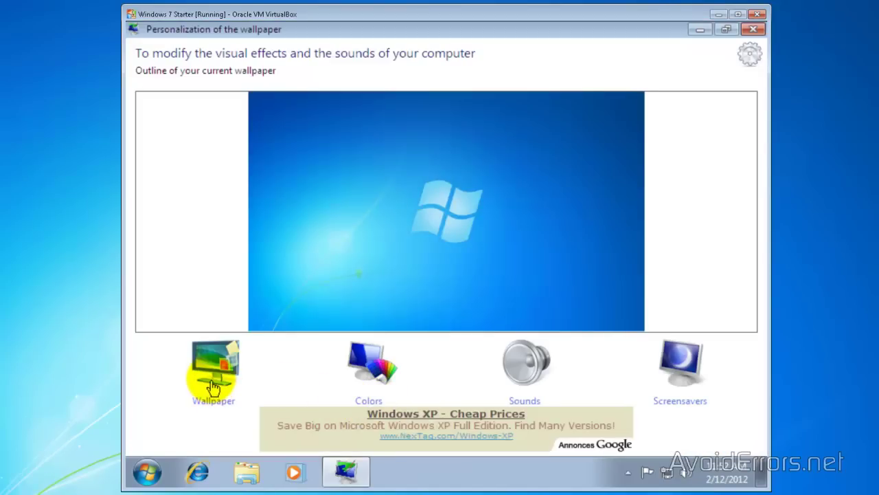
pyautogui.click(214, 379)
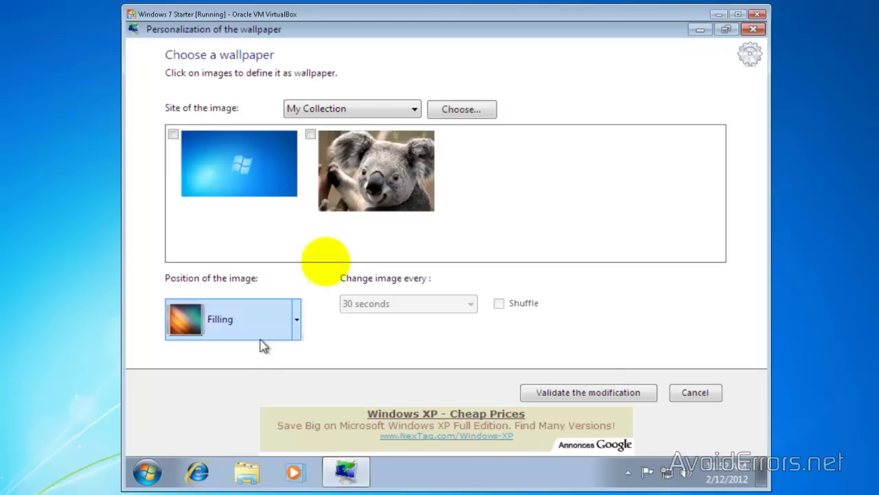
pyautogui.click(445, 115)
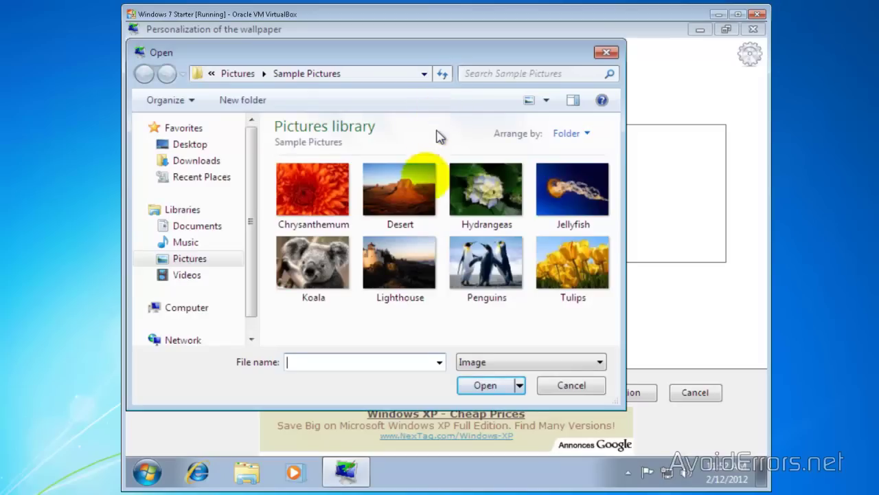
# Add the Lighthouse picture, select it, and validate it as the desktop wallpaper.
pyautogui.doubleClick(402, 260)
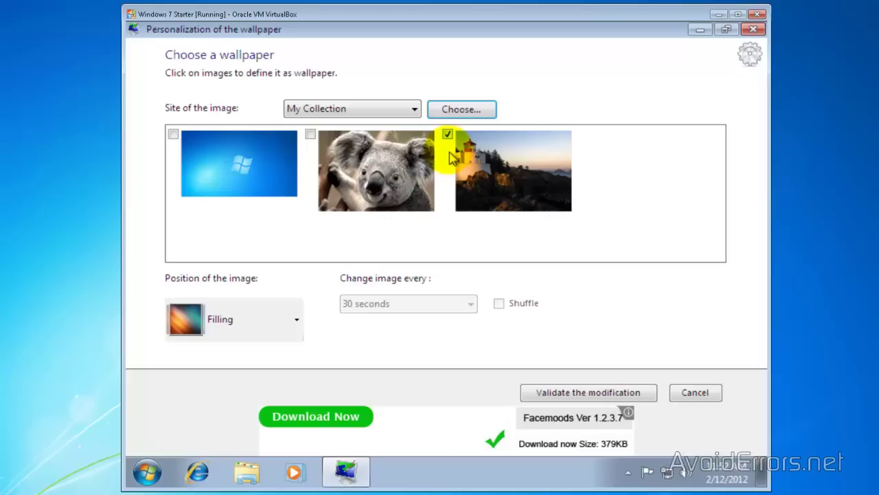
pyautogui.click(228, 149)
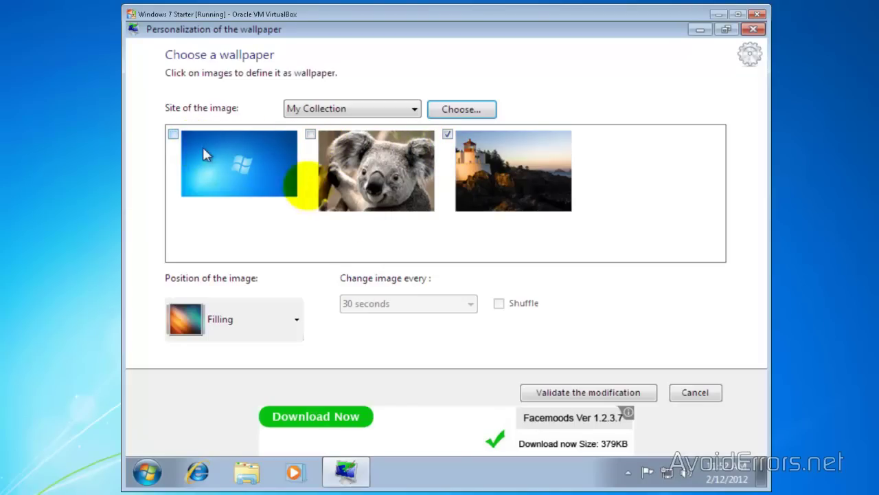
pyautogui.click(539, 393)
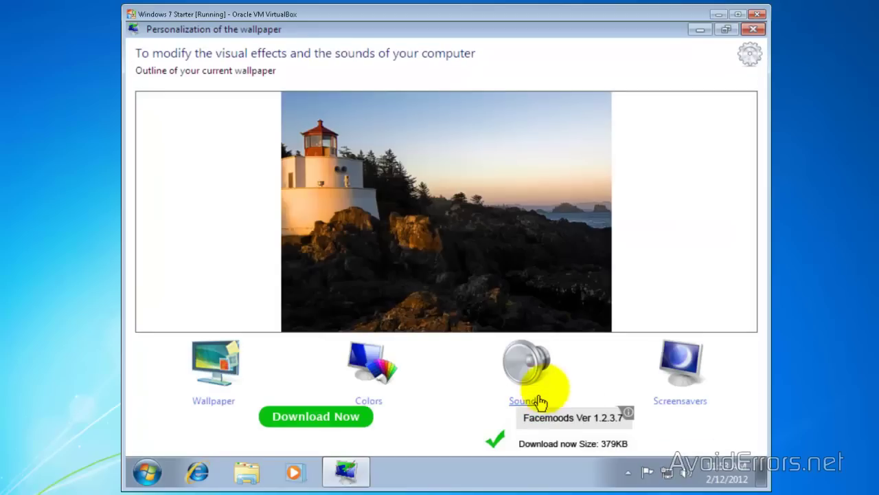
# Close Personalization, open Pictures > Sample Pictures, and select the Jellyfish image.
pyautogui.click(753, 30)
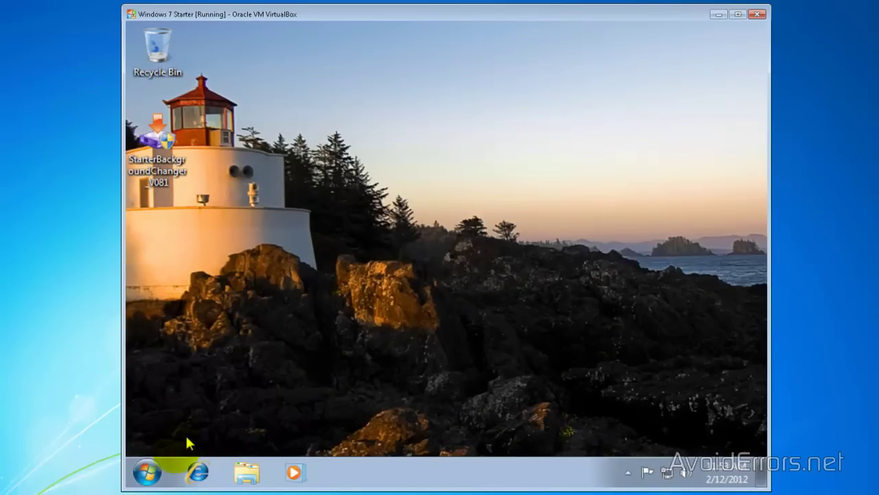
pyautogui.click(146, 471)
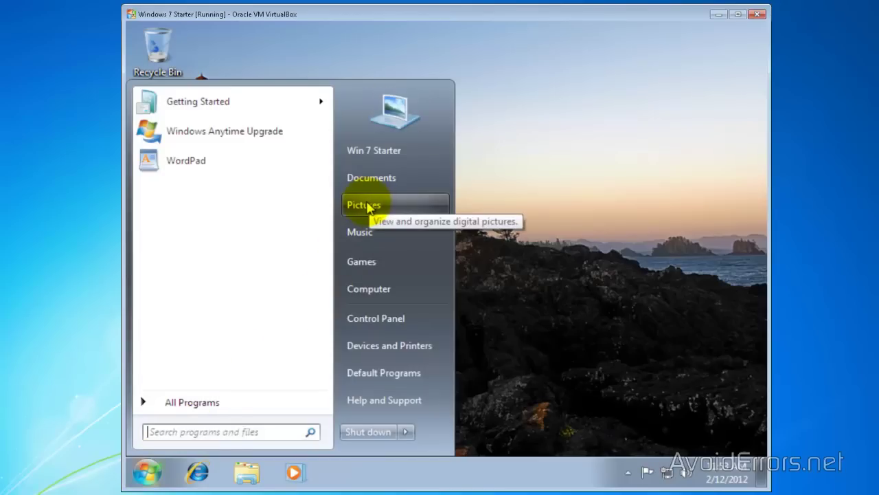
pyautogui.click(365, 205)
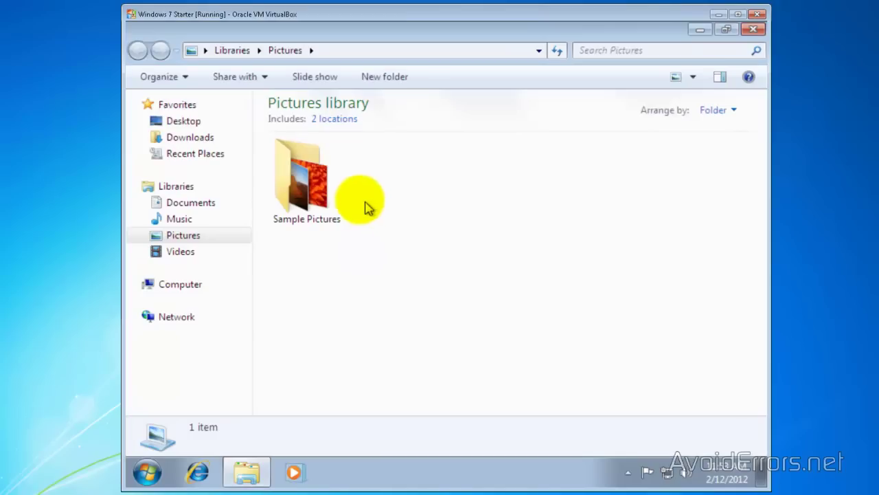
pyautogui.click(301, 190)
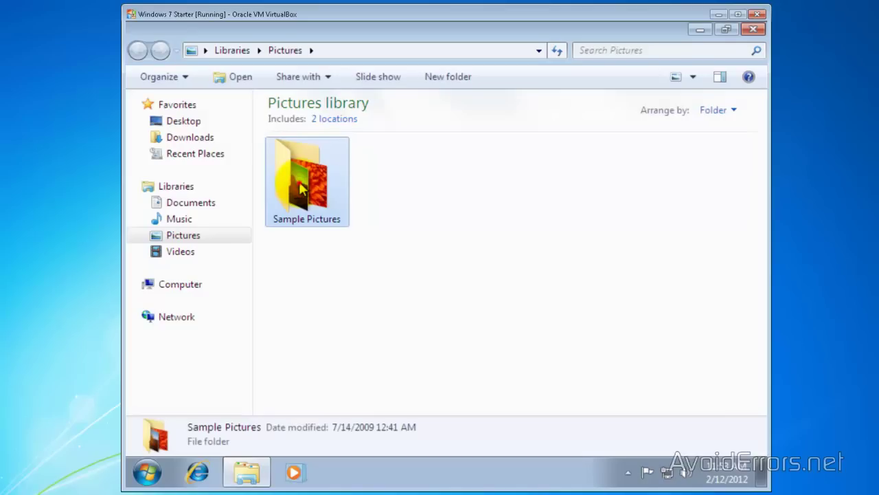
pyautogui.doubleClick(300, 184)
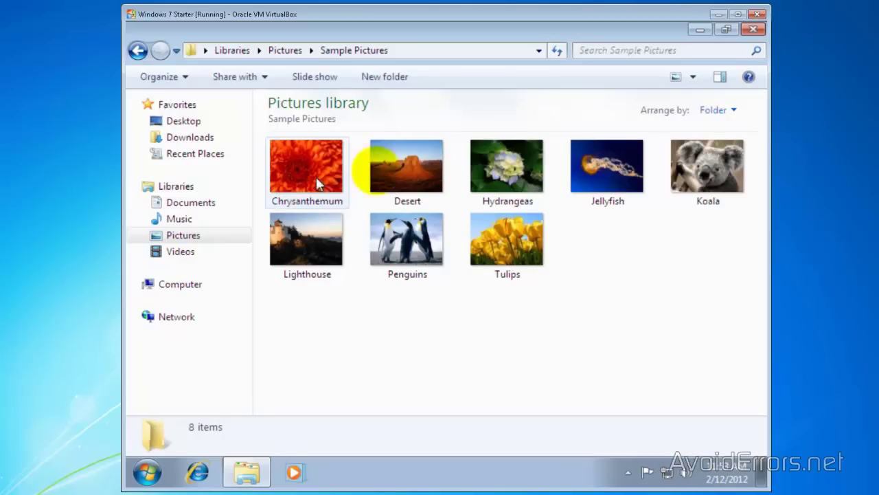
pyautogui.click(592, 173)
# Use the Jellyfish image's 'To choose like wallpaper' option to add it to My Collection.
pyautogui.rightClick(592, 173)
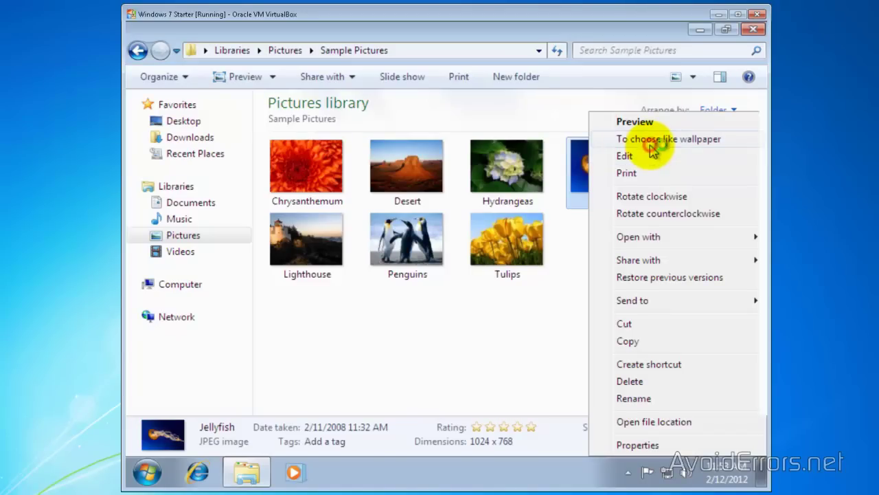
pyautogui.click(652, 140)
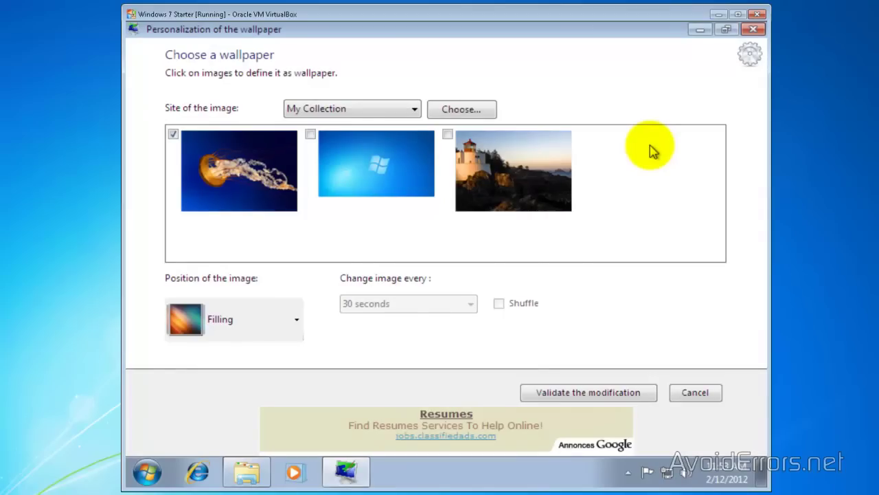